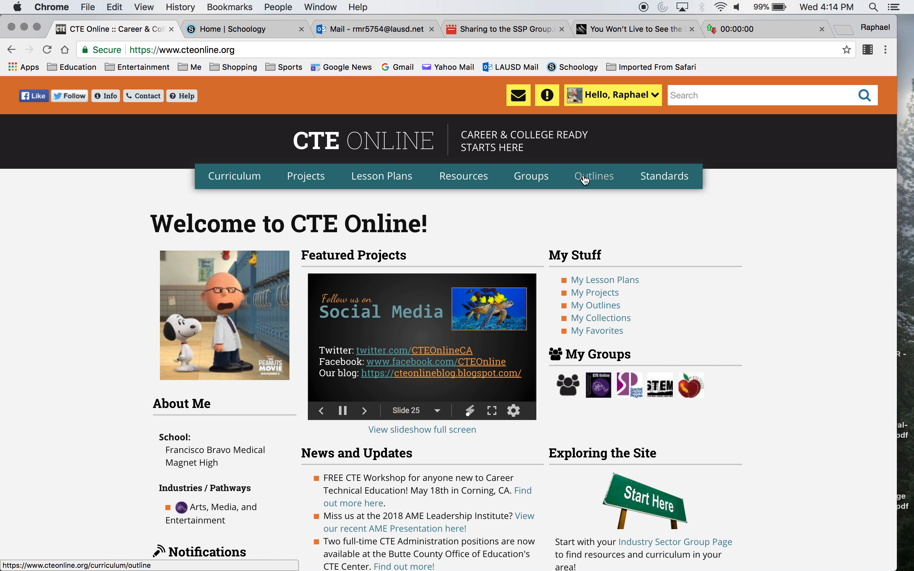
Step: Create a new course outline and name it "SSP Your High School Name"
{"action": "left_click", "coordinate": [584, 177]}
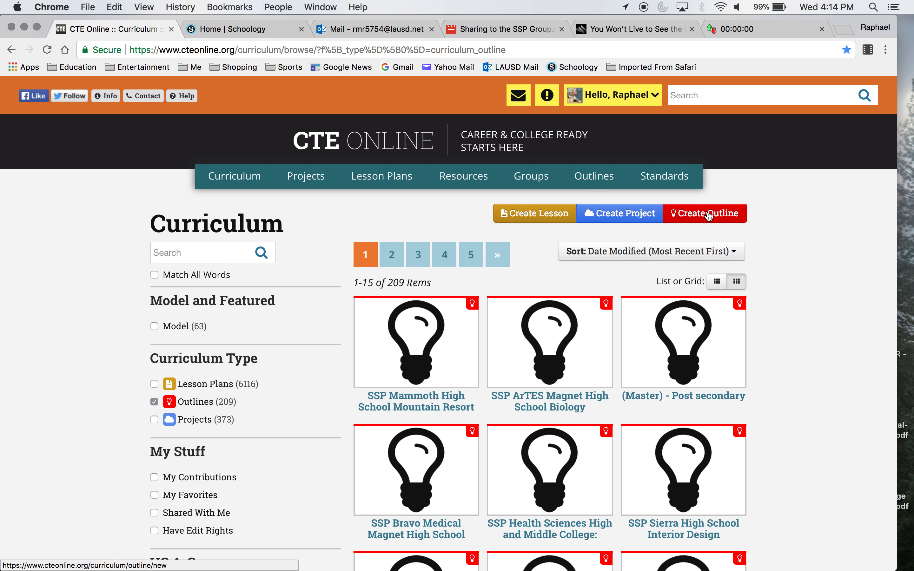
{"action": "left_click", "coordinate": [709, 216]}
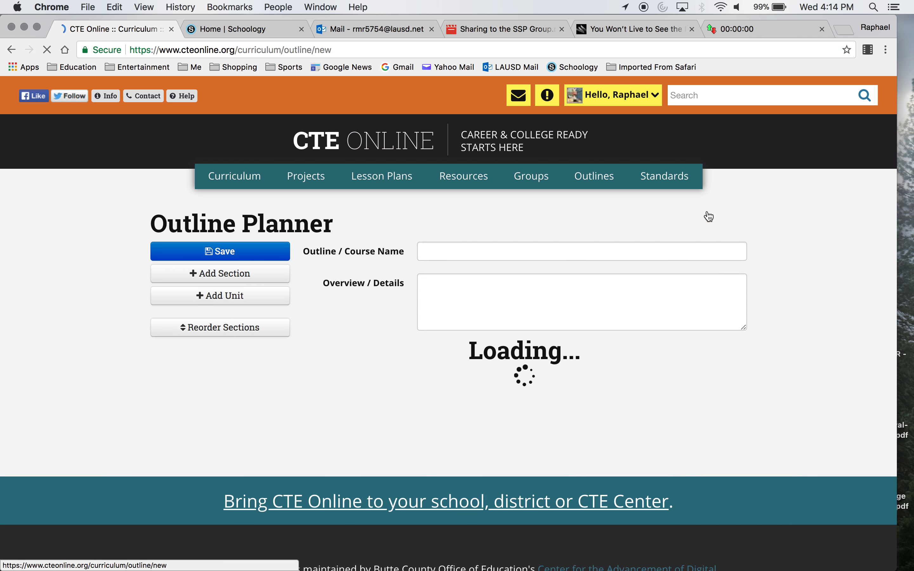
{"action": "left_click", "coordinate": [580, 254]}
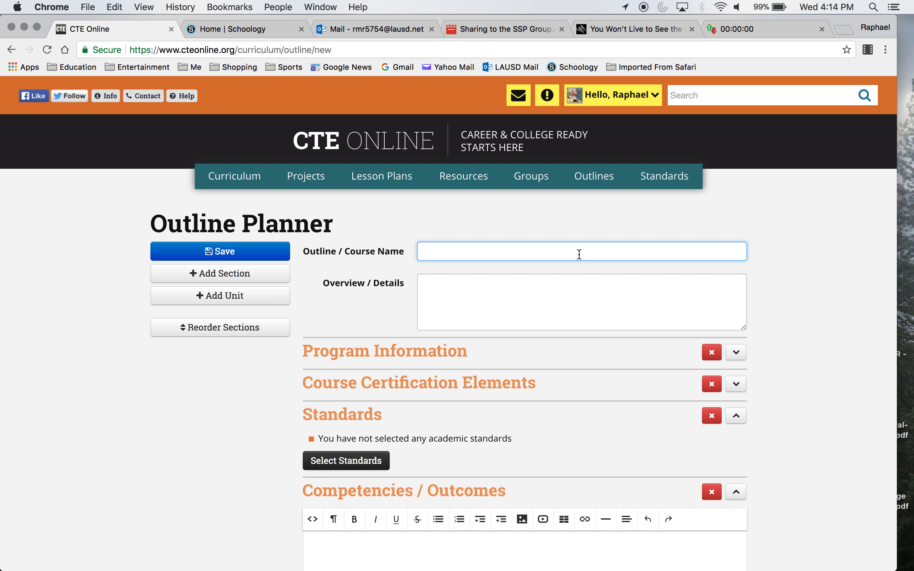
{"action": "type", "text": "SSP Your High Schoo"}
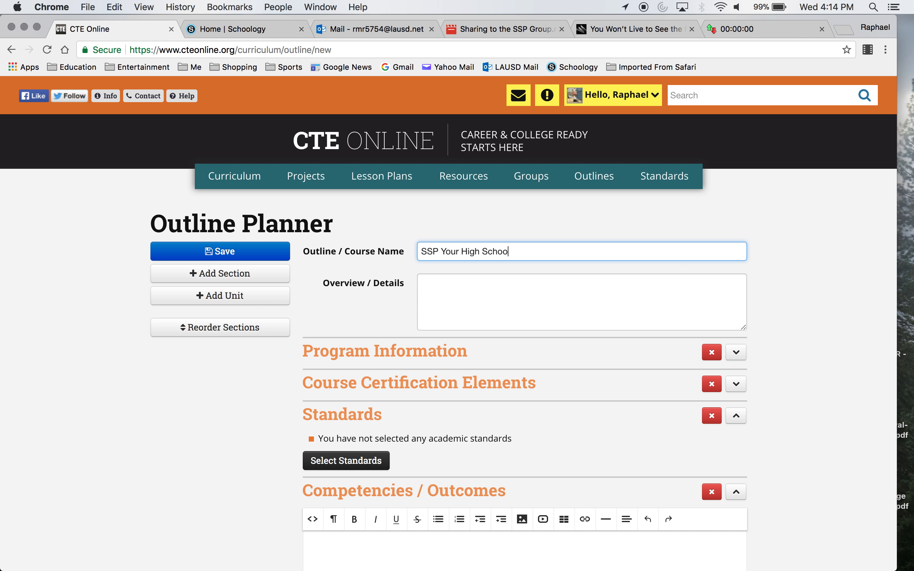
{"action": "type", "text": "l Name"}
Step: Switch to the Word document and copy the paragraph under "For Your Course Overview/Details"
{"action": "left_click", "coordinate": [562, 291]}
{"action": "mouse_move", "coordinate": [264, 567]}
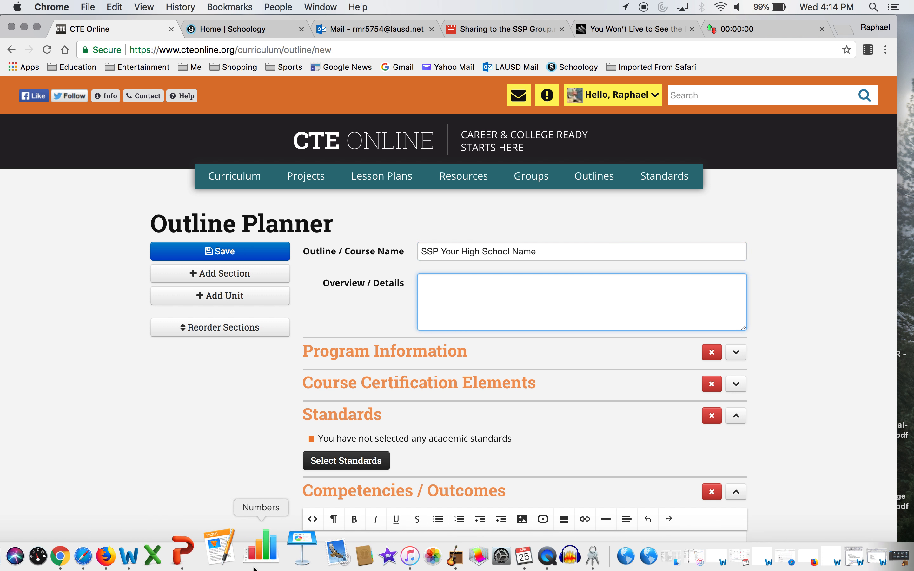
{"action": "left_click", "coordinate": [171, 557]}
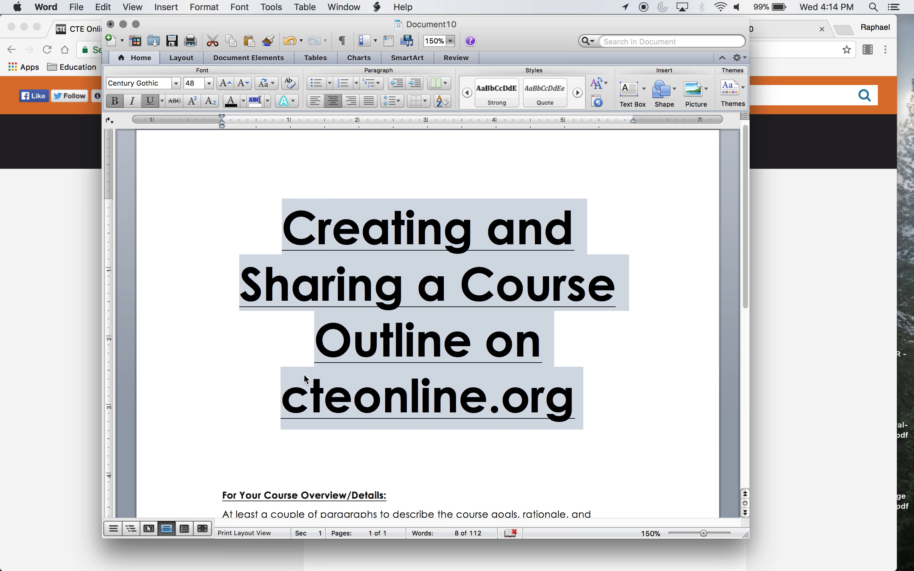
{"action": "scroll", "coordinate": [211, 383], "scroll_direction": "down", "scroll_amount": 3}
{"action": "scroll", "coordinate": [211, 383], "scroll_direction": "down", "scroll_amount": 3}
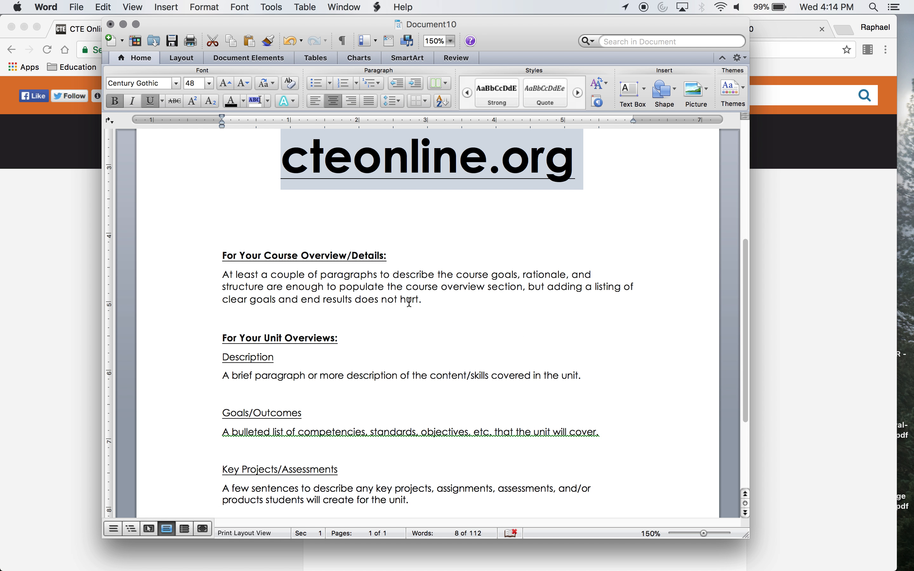
{"action": "left_click", "coordinate": [431, 301]}
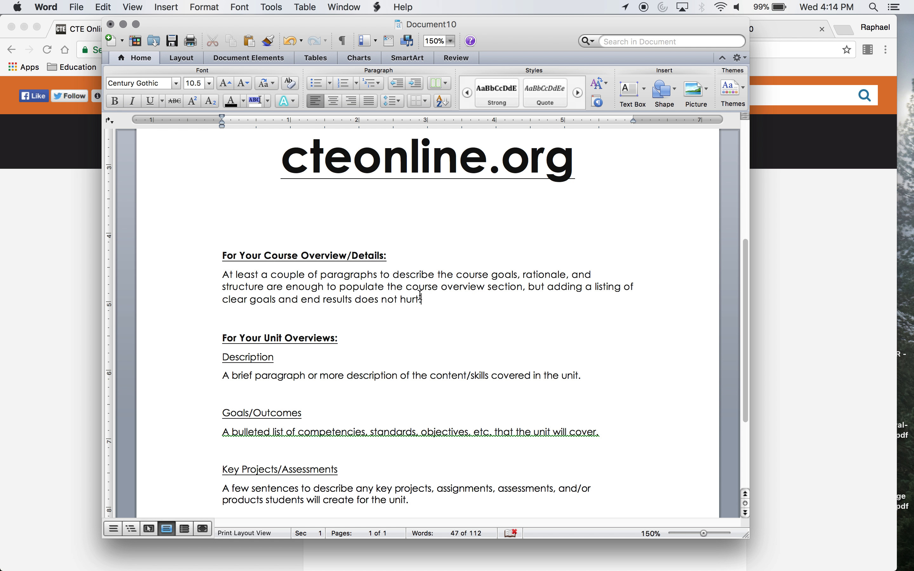
{"action": "left_click", "coordinate": [443, 300]}
{"action": "left_click_drag", "start_coordinate": [443, 300], "coordinate": [227, 278]}
{"action": "key", "text": "super+c"}
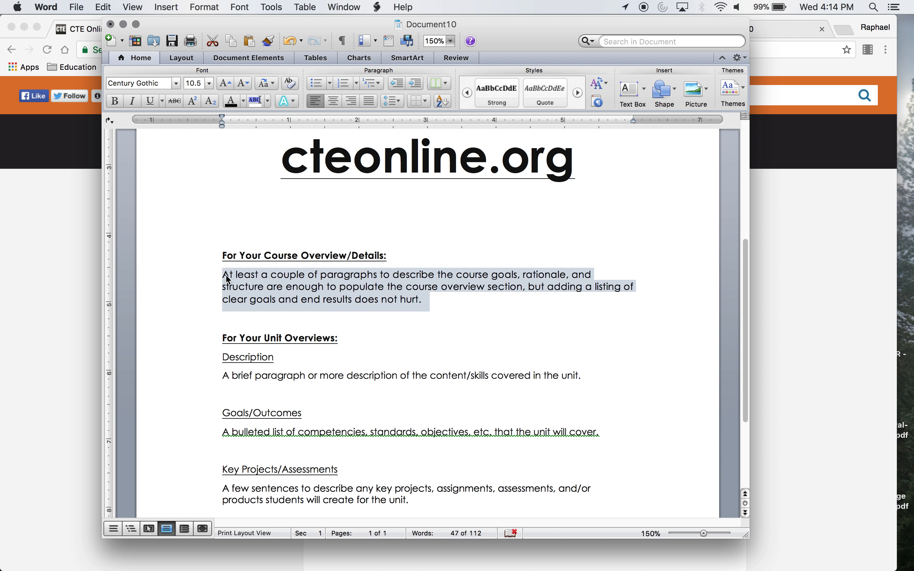
Step: Return to Chrome and paste the copied paragraph into the outline's Overview / Details
{"action": "left_click", "coordinate": [848, 358]}
{"action": "left_click", "coordinate": [612, 311]}
{"action": "key", "text": "super+v"}
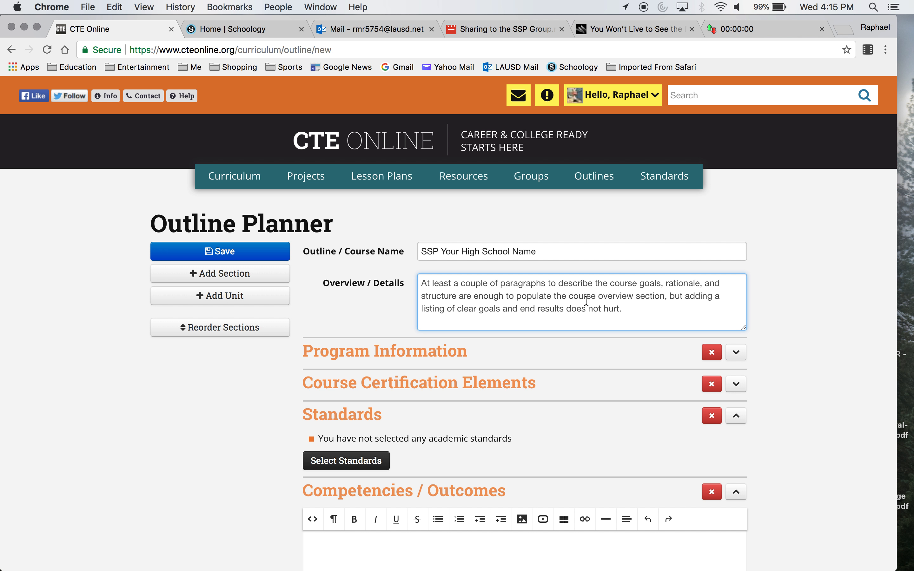
Step: Review the Program Information options and all fields under Course Certification Elements, collapsing each section again
{"action": "left_click", "coordinate": [737, 355]}
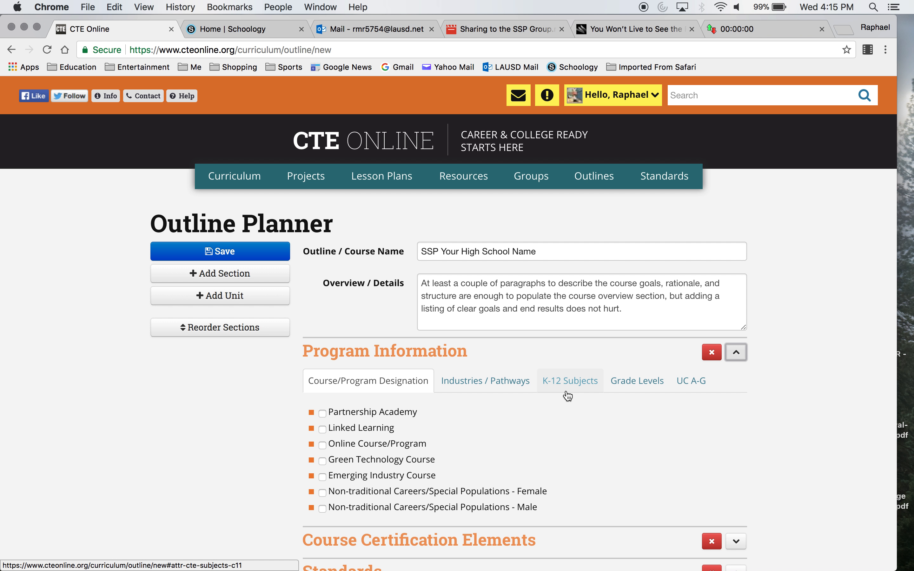
{"action": "left_click", "coordinate": [737, 353]}
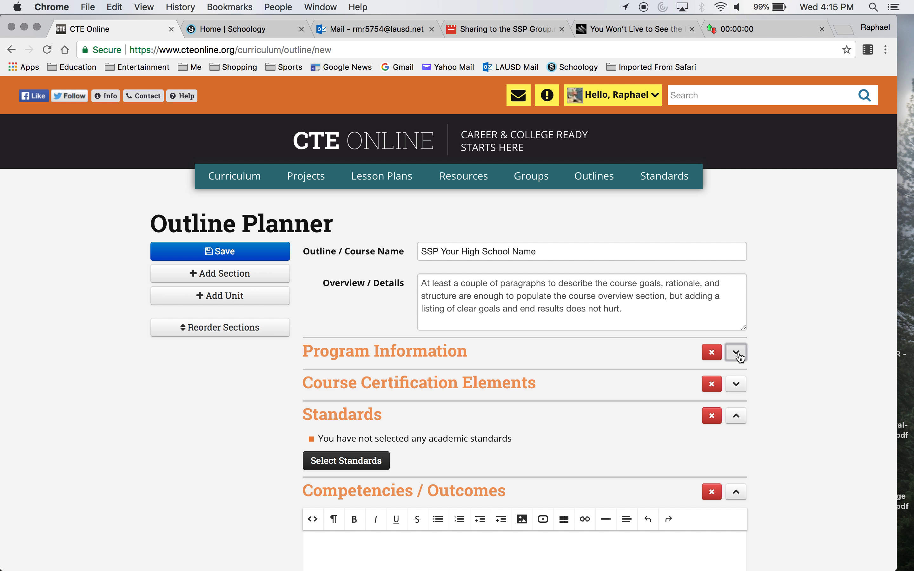
{"action": "left_click", "coordinate": [738, 385]}
{"action": "scroll", "coordinate": [643, 436], "scroll_direction": "down", "scroll_amount": 5}
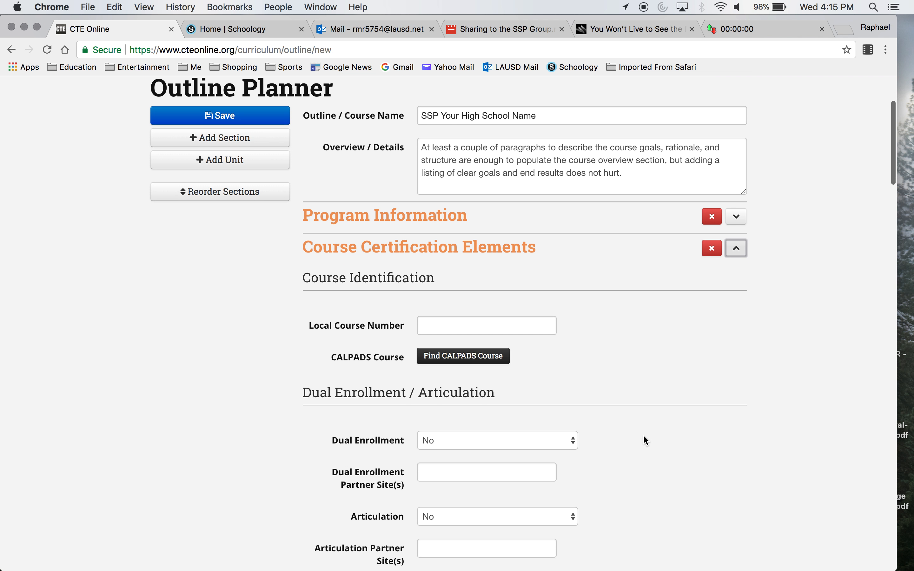
{"action": "scroll", "coordinate": [644, 437], "scroll_direction": "down", "scroll_amount": 10}
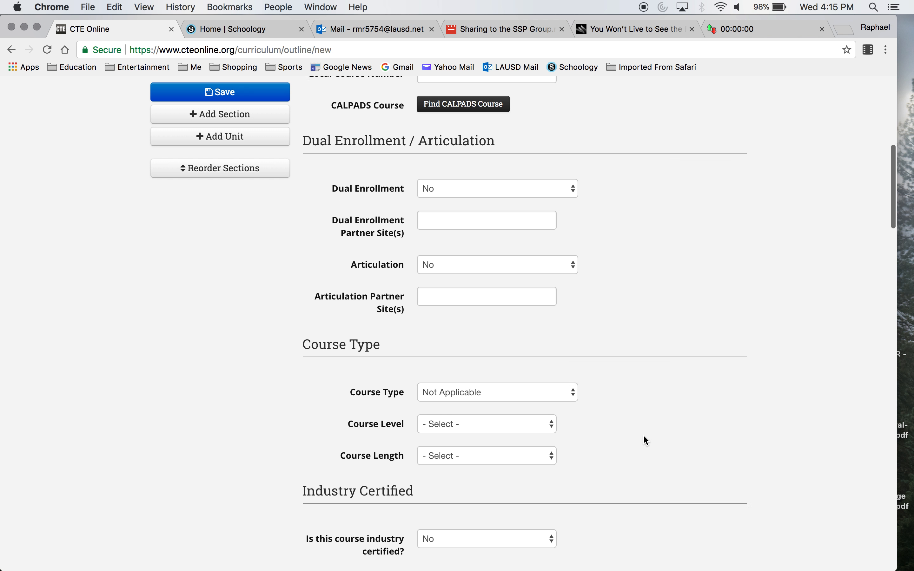
{"action": "scroll", "coordinate": [643, 435], "scroll_direction": "down", "scroll_amount": 4}
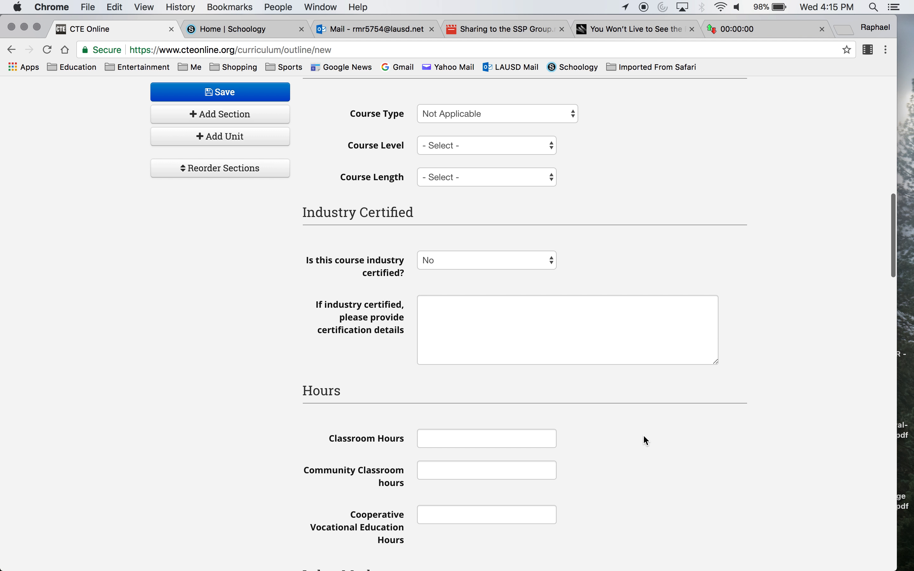
{"action": "scroll", "coordinate": [643, 437], "scroll_direction": "down", "scroll_amount": 2}
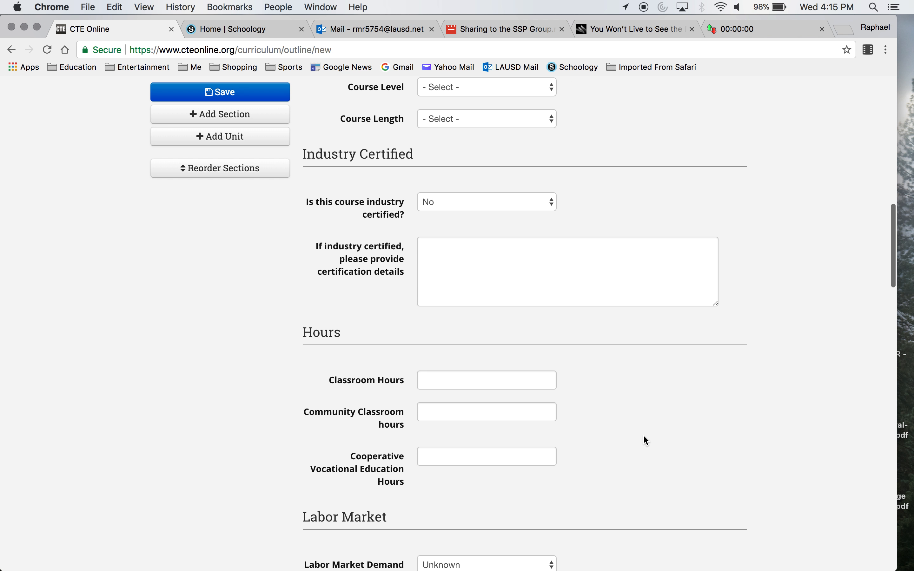
{"action": "scroll", "coordinate": [643, 436], "scroll_direction": "down", "scroll_amount": 5}
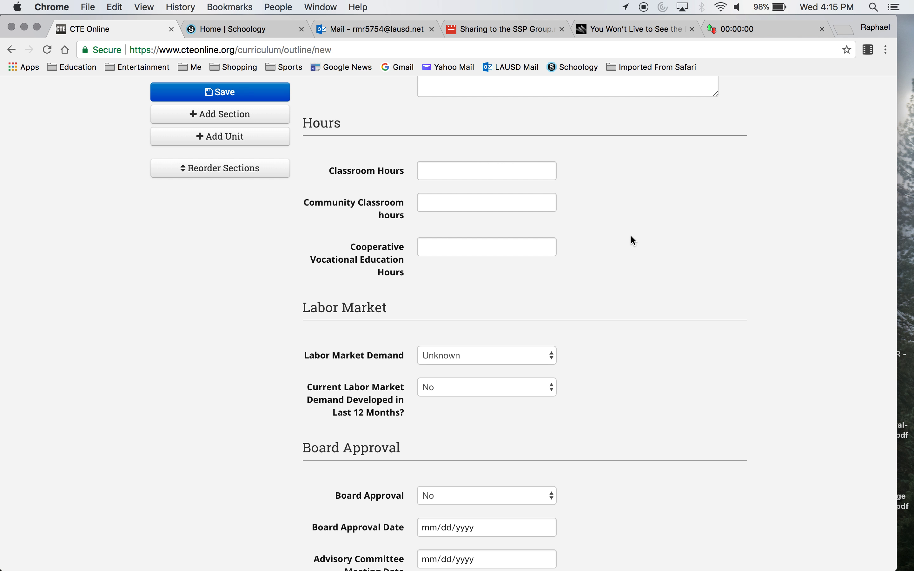
{"action": "scroll", "coordinate": [631, 236], "scroll_direction": "down", "scroll_amount": 10}
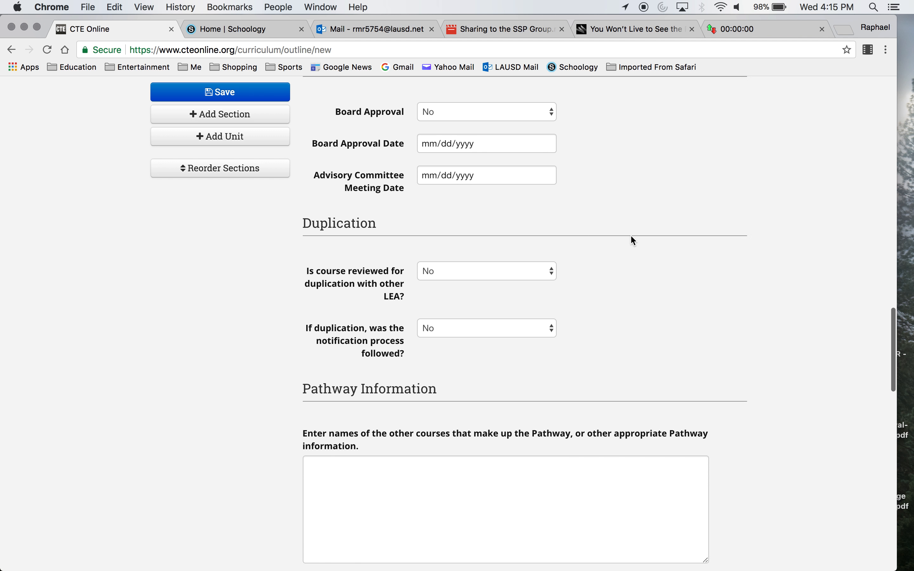
{"action": "scroll", "coordinate": [632, 242], "scroll_direction": "down", "scroll_amount": 4}
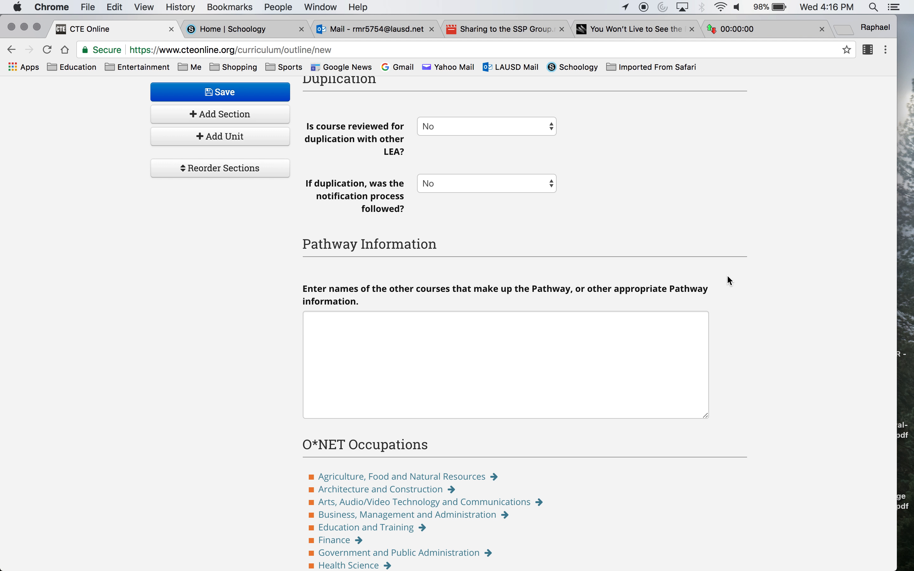
{"action": "scroll", "coordinate": [727, 276], "scroll_direction": "down", "scroll_amount": 5}
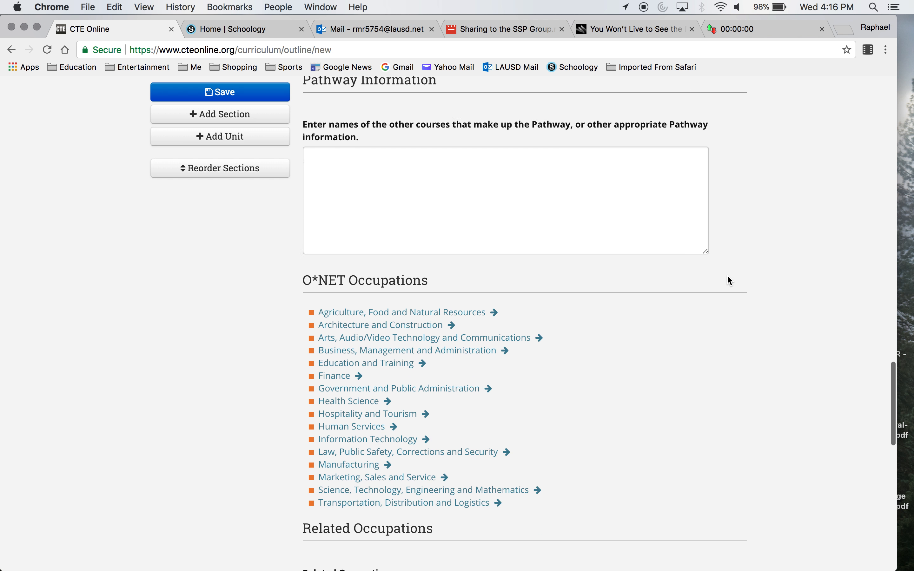
{"action": "scroll", "coordinate": [729, 280], "scroll_direction": "down", "scroll_amount": 8}
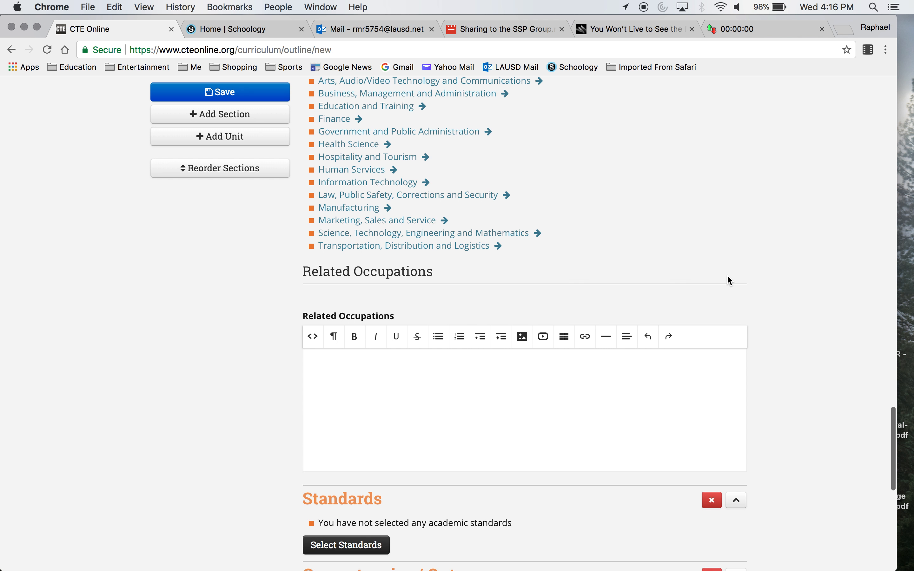
{"action": "scroll", "coordinate": [729, 279], "scroll_direction": "down", "scroll_amount": 4}
{"action": "scroll", "coordinate": [728, 276], "scroll_direction": "up", "scroll_amount": 3}
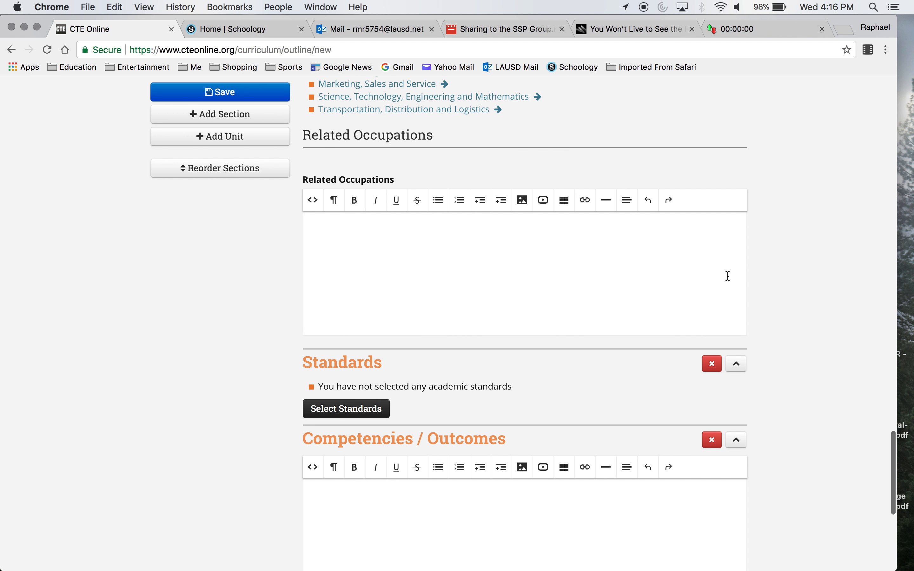
{"action": "scroll", "coordinate": [729, 276], "scroll_direction": "up", "scroll_amount": 20}
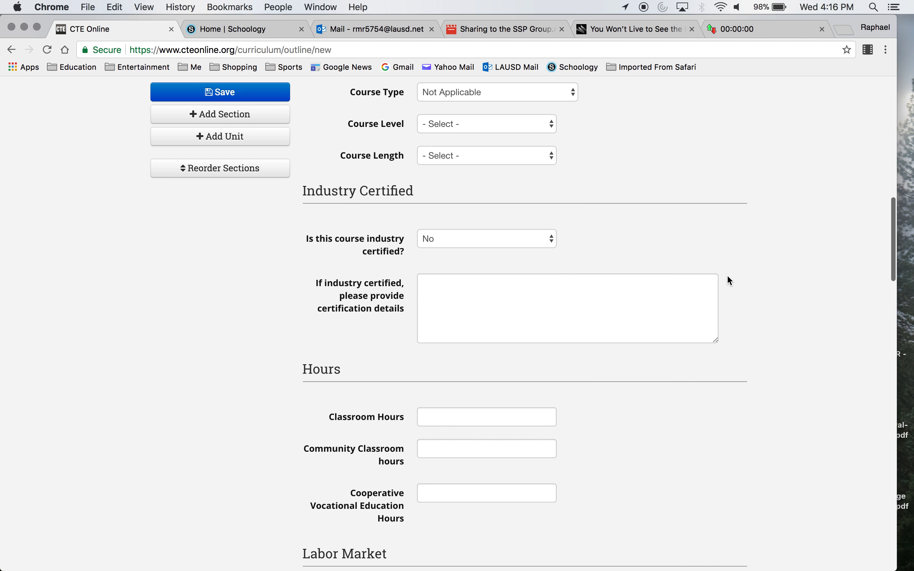
{"action": "scroll", "coordinate": [728, 280], "scroll_direction": "up", "scroll_amount": 8}
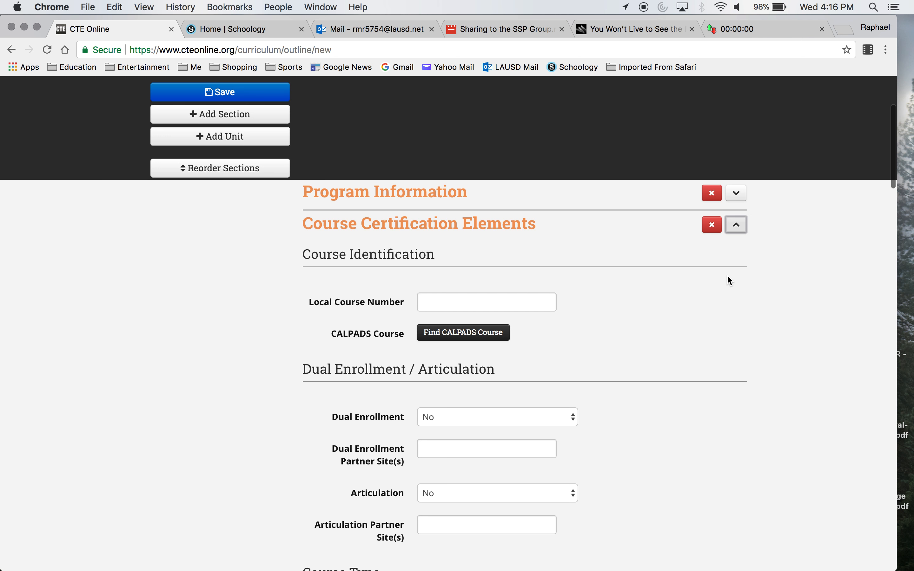
{"action": "left_click", "coordinate": [737, 231]}
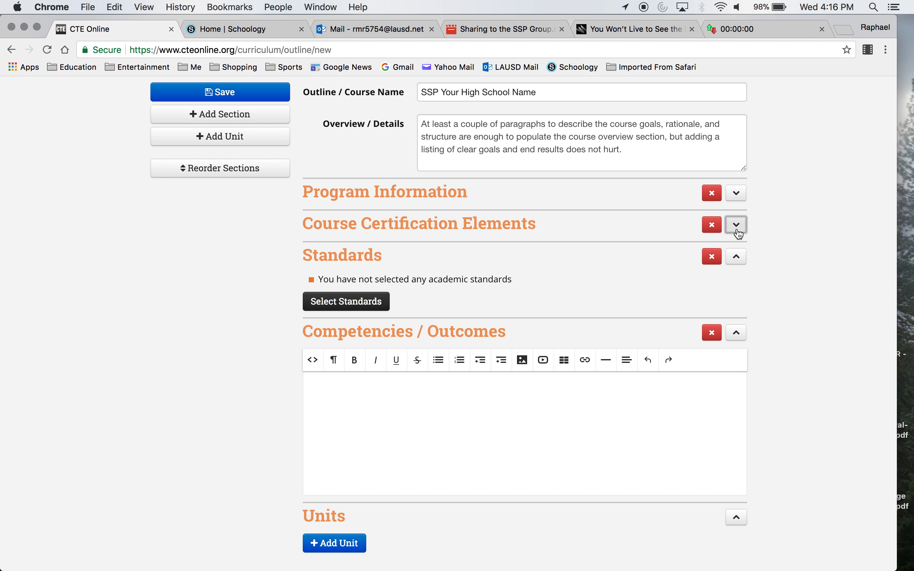
Step: Browse the Arts, Media, and Entertainment branch of California's 2013 CTE Standards for the outline, and leave without selecting any standard
{"action": "left_click", "coordinate": [738, 260]}
{"action": "left_click", "coordinate": [738, 259]}
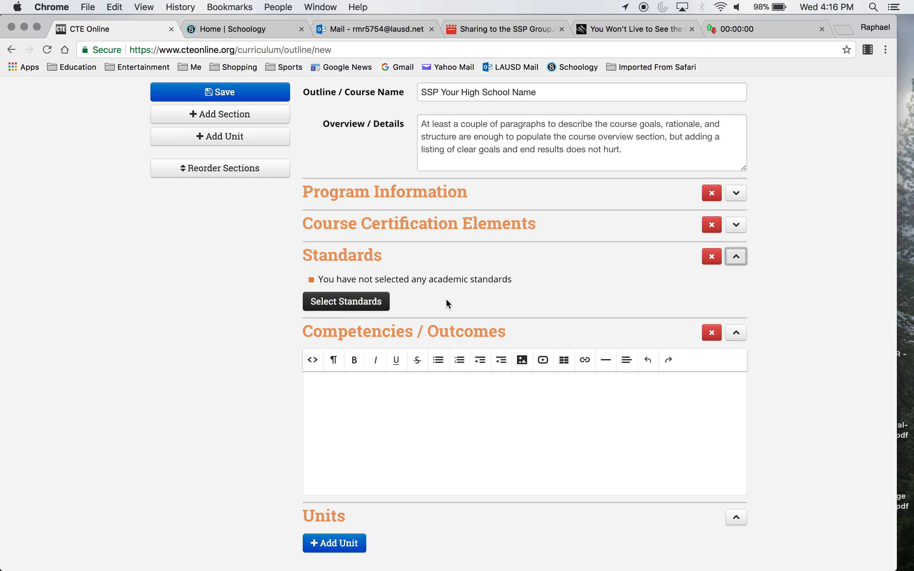
{"action": "left_click", "coordinate": [375, 309]}
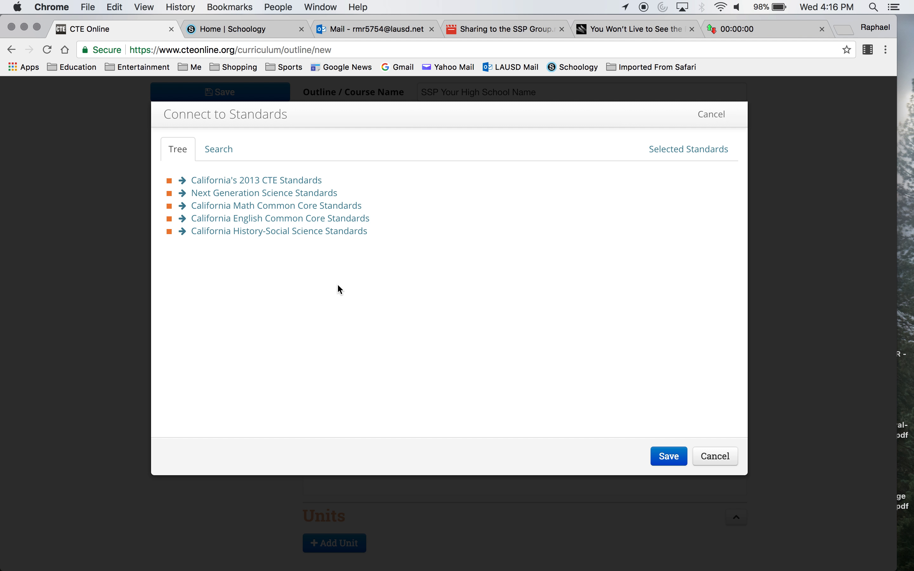
{"action": "left_click", "coordinate": [184, 181]}
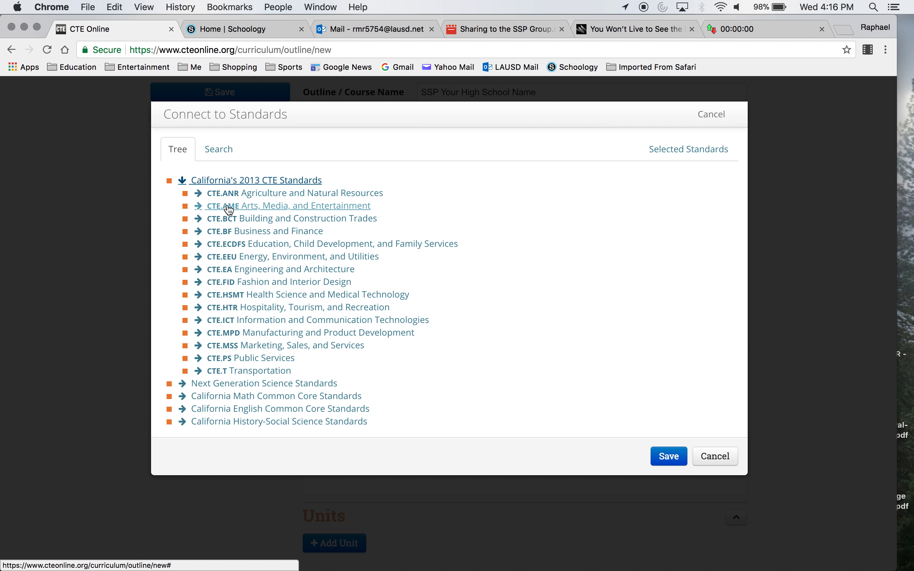
{"action": "left_click", "coordinate": [228, 206]}
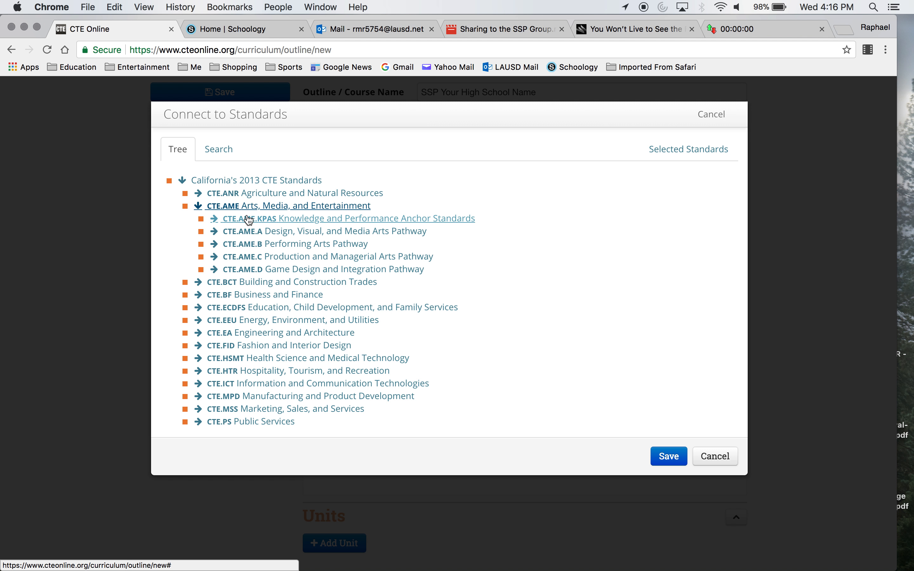
{"action": "left_click", "coordinate": [212, 209]}
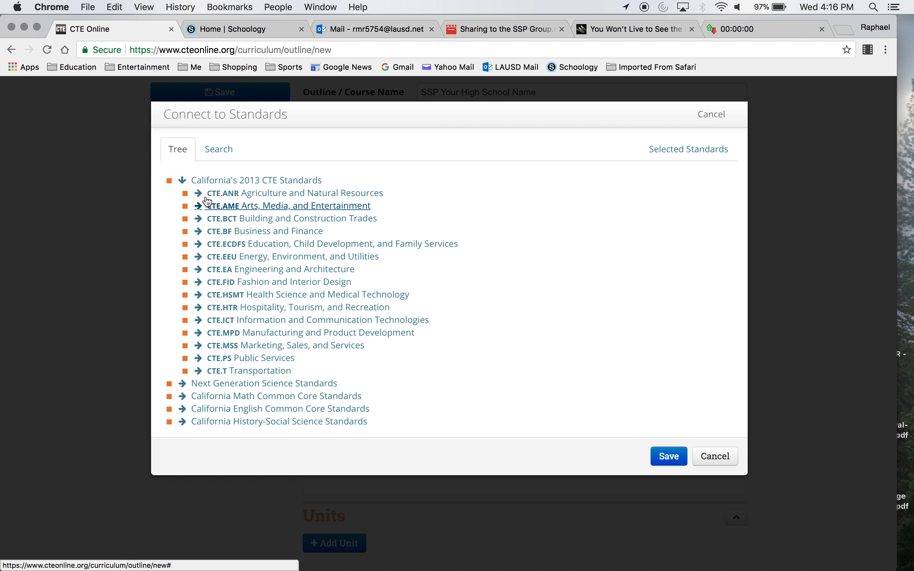
{"action": "left_click", "coordinate": [196, 181]}
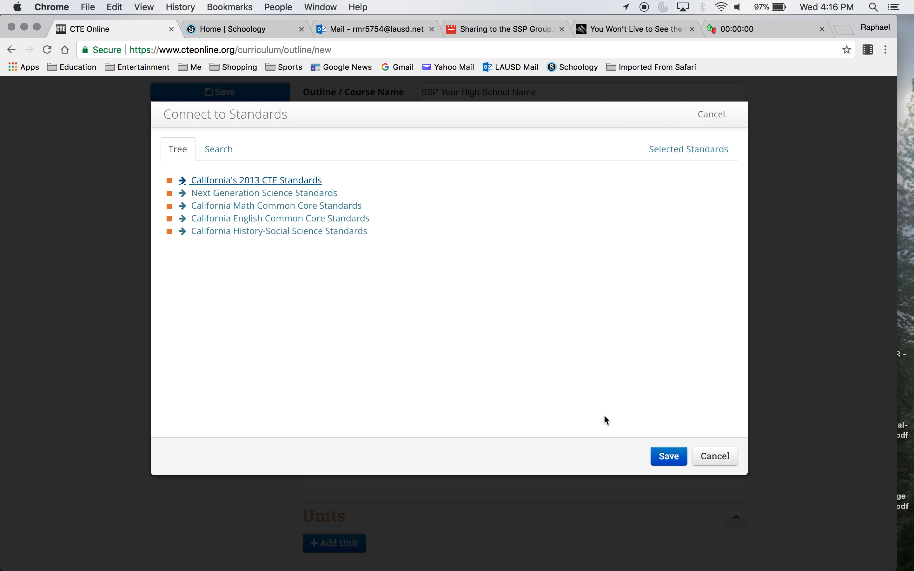
{"action": "left_click", "coordinate": [708, 464]}
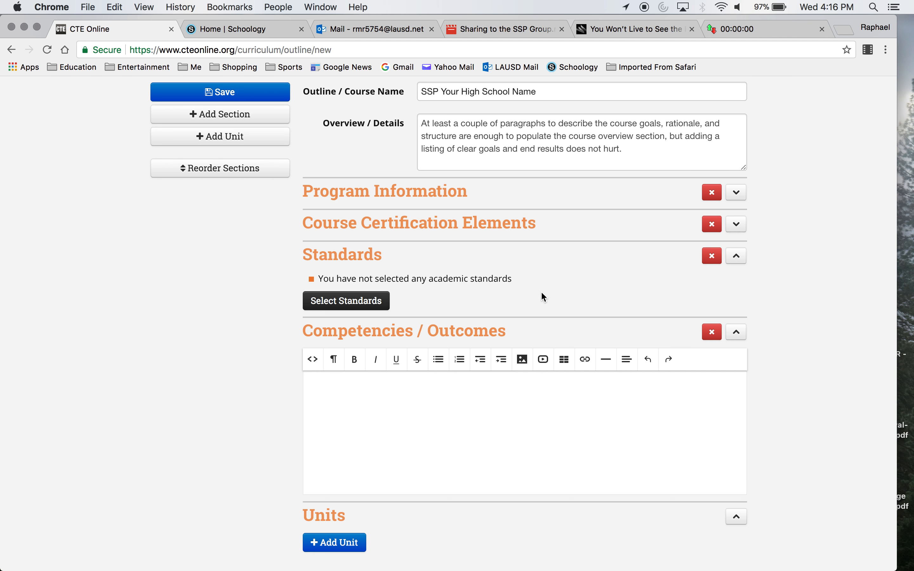
Step: Add a new unit to the outline's Units section
{"action": "scroll", "coordinate": [540, 291], "scroll_direction": "down", "scroll_amount": 3}
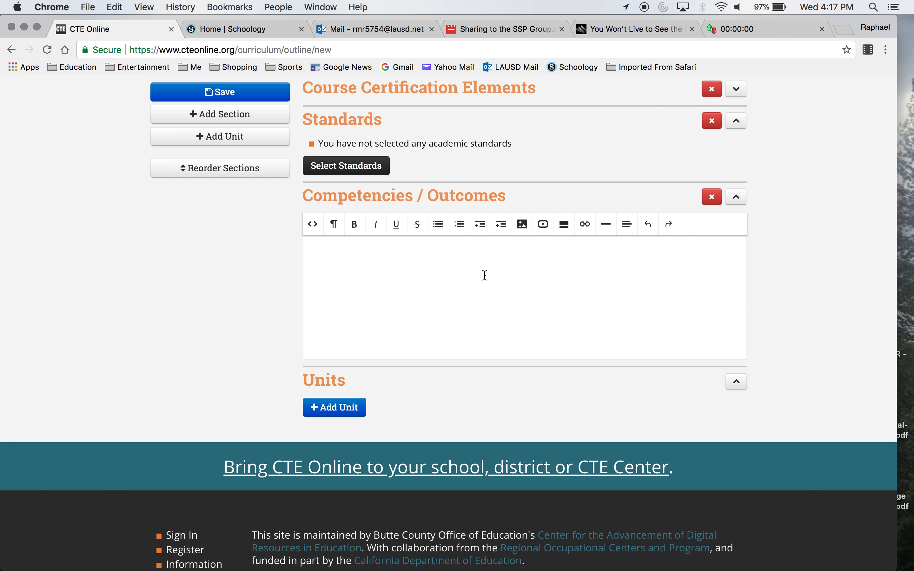
{"action": "scroll", "coordinate": [486, 275], "scroll_direction": "down", "scroll_amount": 4}
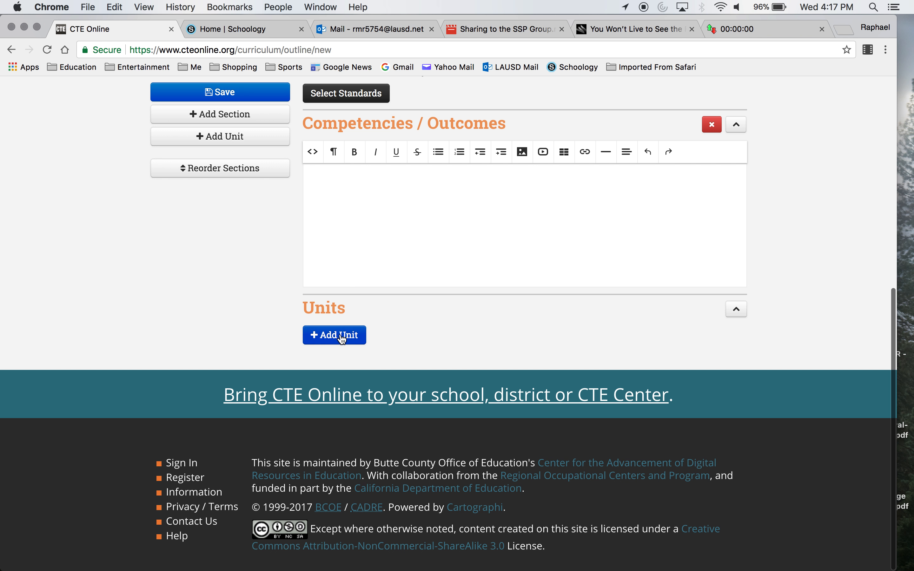
{"action": "left_click", "coordinate": [343, 339]}
{"action": "scroll", "coordinate": [341, 338], "scroll_direction": "down", "scroll_amount": 3}
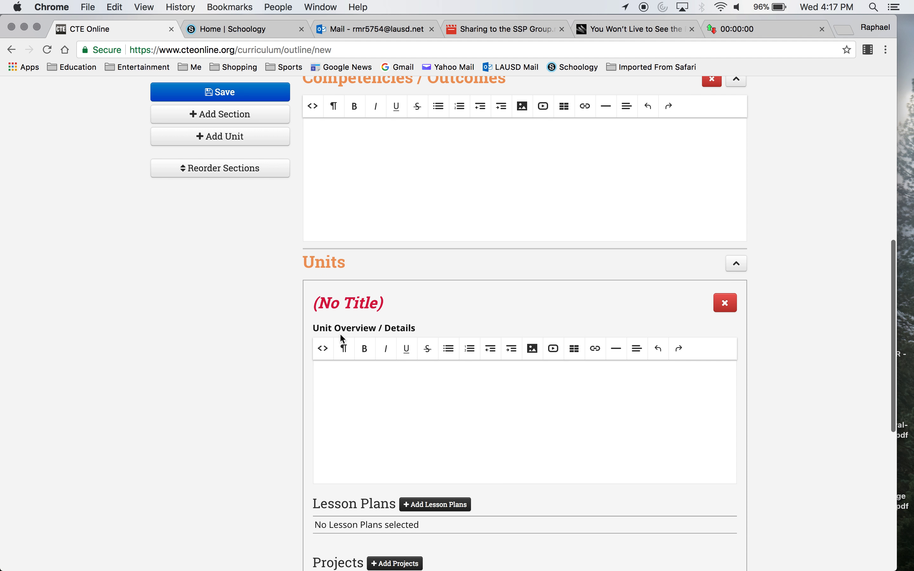
Step: Title the new unit "Titling and Numbering Each Unit"
{"action": "left_click", "coordinate": [378, 298]}
{"action": "type", "text": "Titling "}
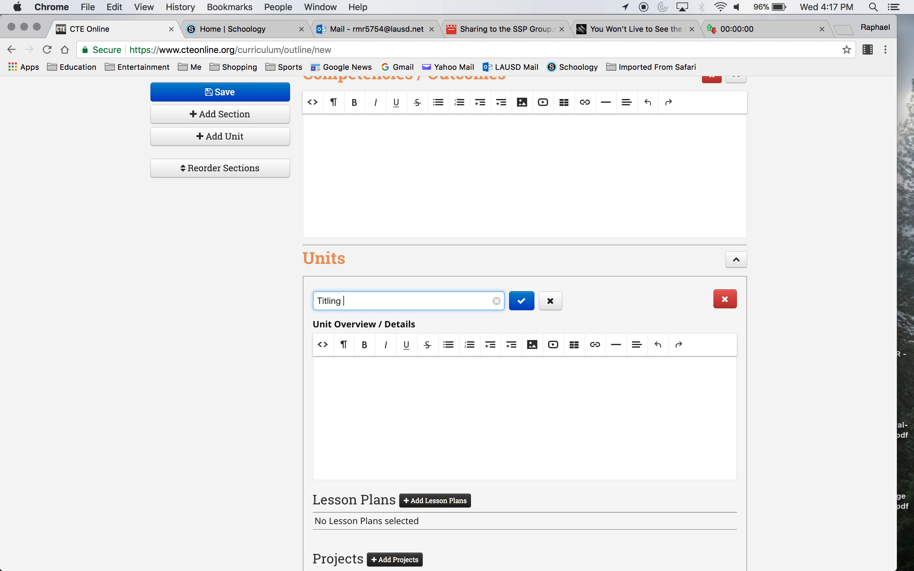
{"action": "type", "text": "and Numbering Each Unit"}
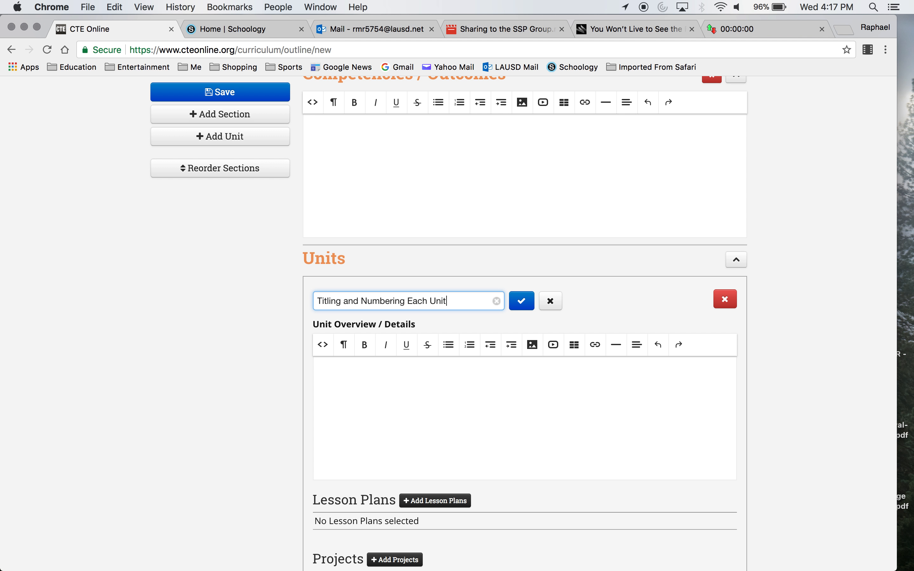
Step: Switch to Word and copy the unit overview text, from the Description heading through the Length (Time) estimate
{"action": "left_click", "coordinate": [172, 534]}
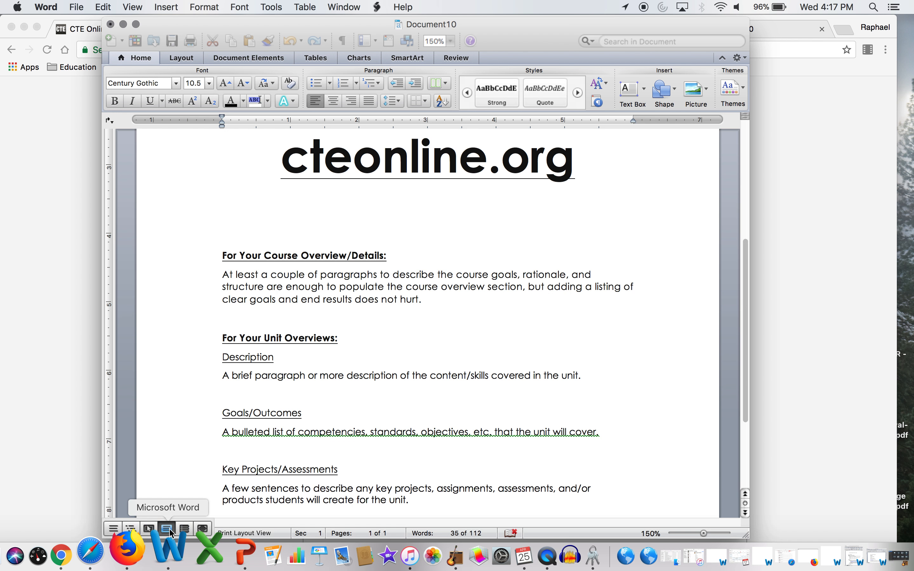
{"action": "scroll", "coordinate": [187, 342], "scroll_direction": "down", "scroll_amount": 5}
{"action": "left_click", "coordinate": [192, 316]}
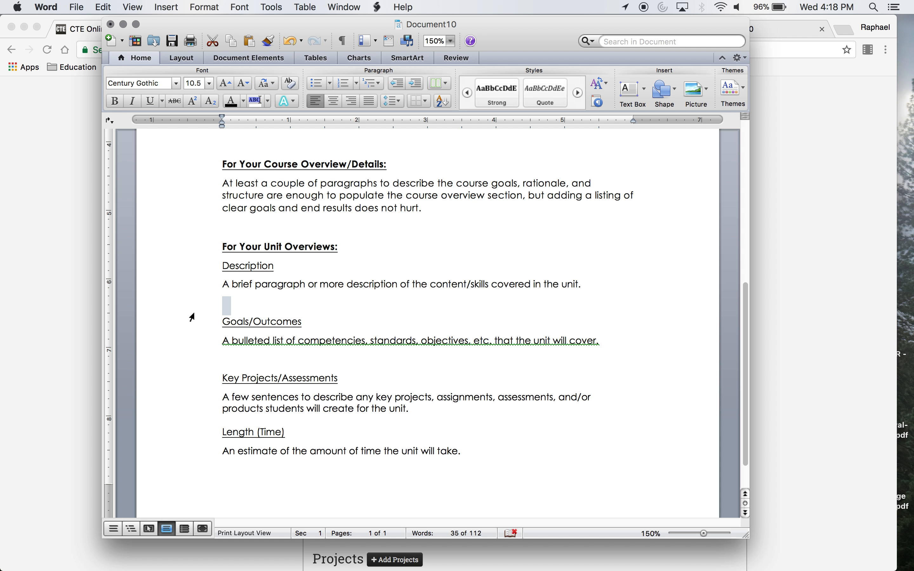
{"action": "left_click", "coordinate": [195, 269]}
{"action": "left_click_drag", "start_coordinate": [195, 269], "coordinate": [175, 456]}
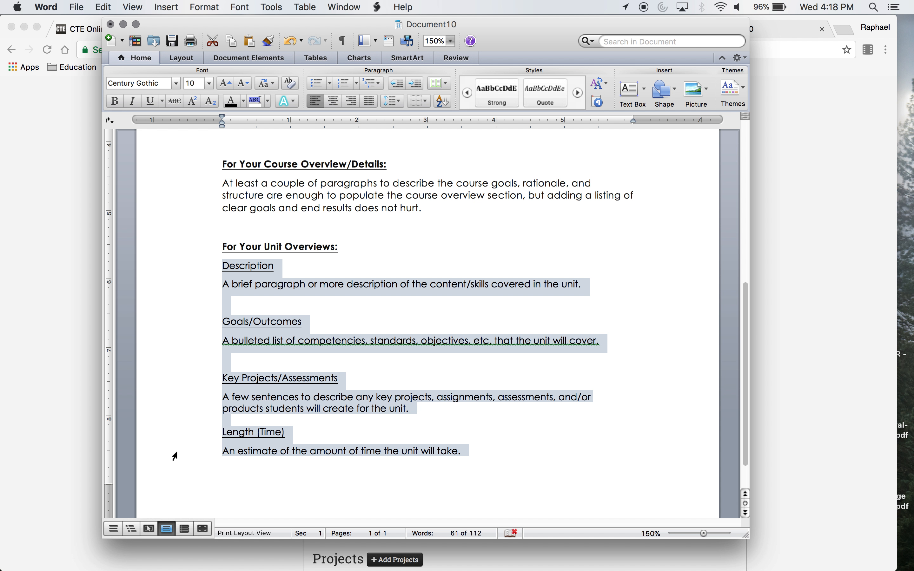
Step: Return to Chrome and paste the copied text into the first unit's Unit Overview / Details
{"action": "left_click", "coordinate": [72, 352]}
{"action": "left_click", "coordinate": [387, 406]}
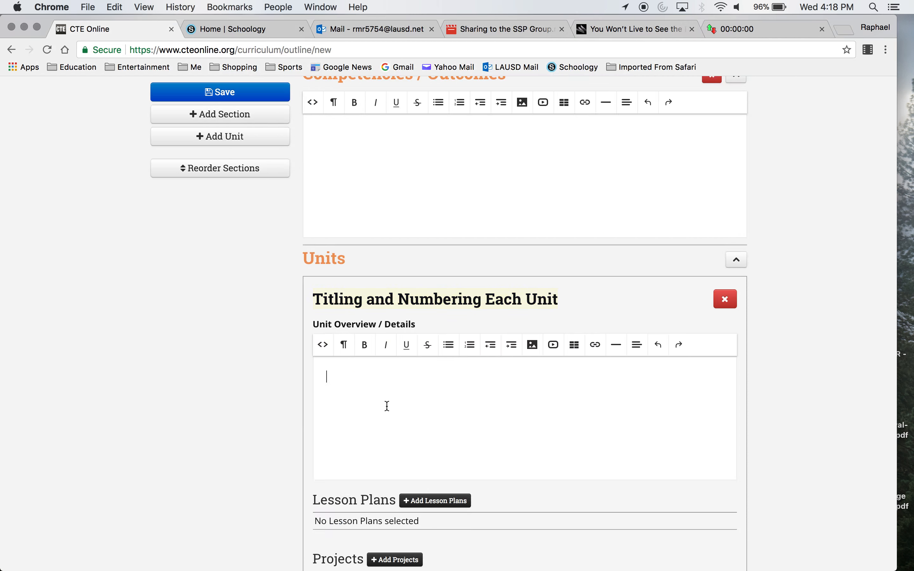
{"action": "key", "text": "super+v"}
{"action": "scroll", "coordinate": [216, 396], "scroll_direction": "down", "scroll_amount": 10}
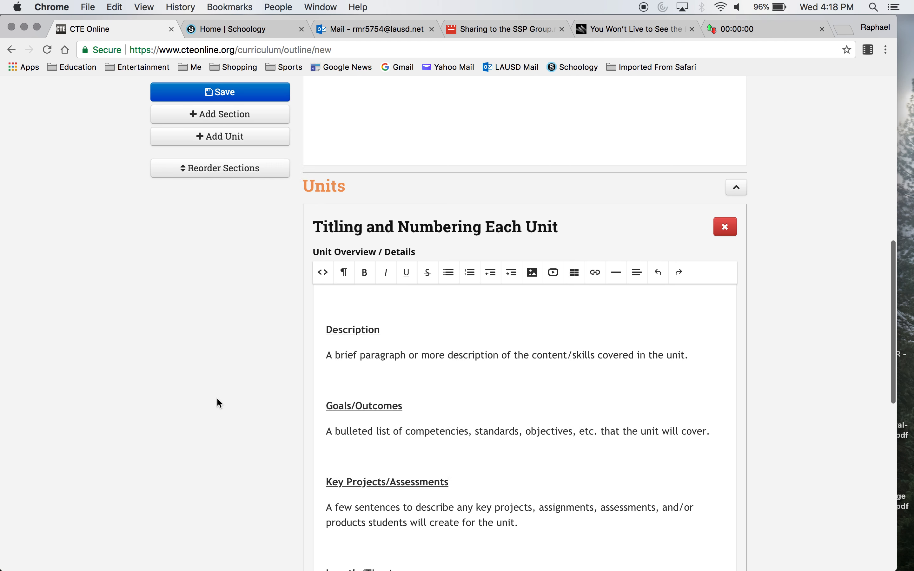
Step: Add a second unit titled "Next Unit" and paste the same copied text into its Unit Overview / Details
{"action": "scroll", "coordinate": [218, 399], "scroll_direction": "down", "scroll_amount": 3}
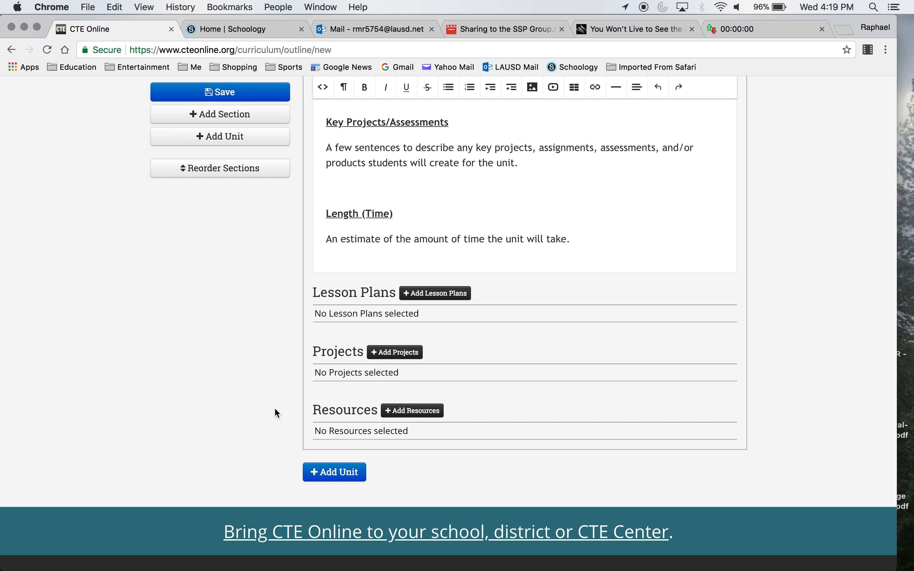
{"action": "left_click", "coordinate": [306, 472]}
{"action": "left_click", "coordinate": [338, 484]}
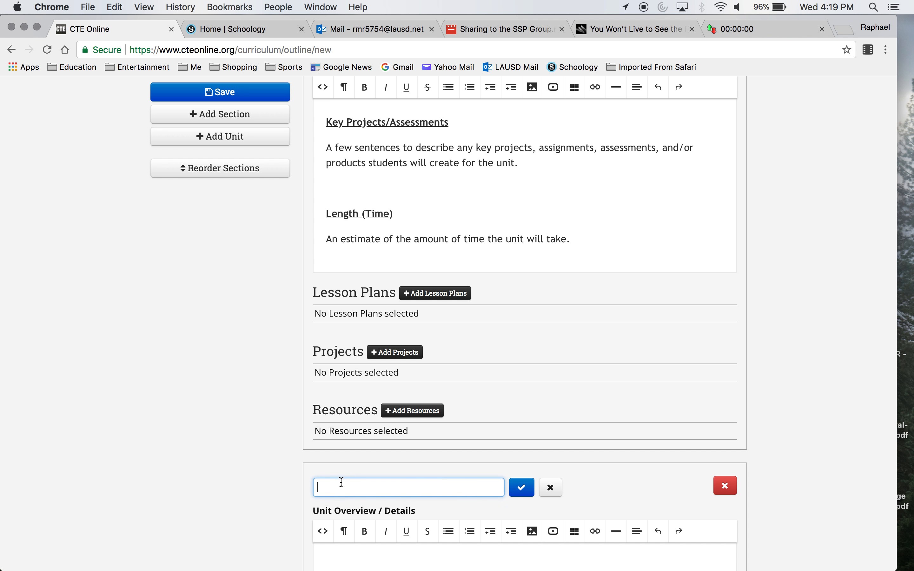
{"action": "type", "text": "Next Unit"}
{"action": "scroll", "coordinate": [344, 453], "scroll_direction": "down", "scroll_amount": 6}
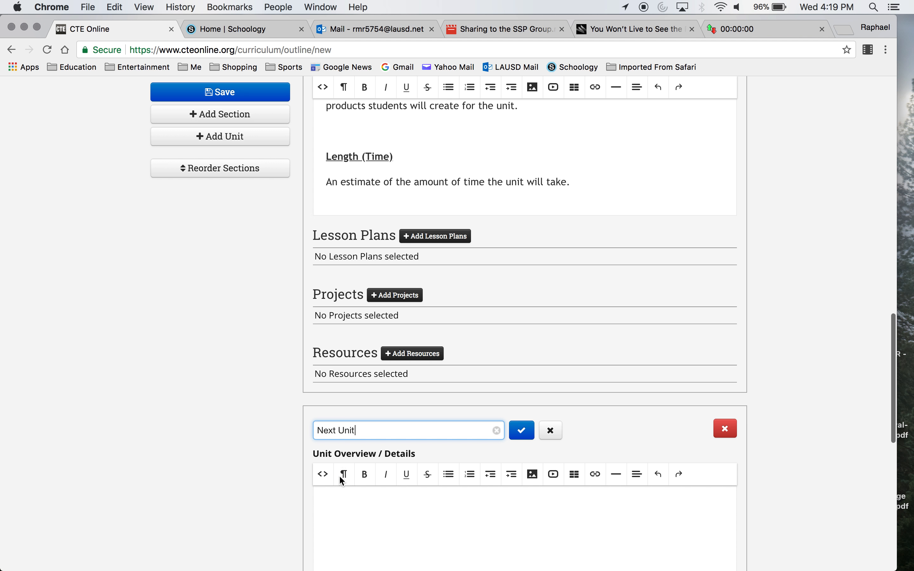
{"action": "key", "text": "Return"}
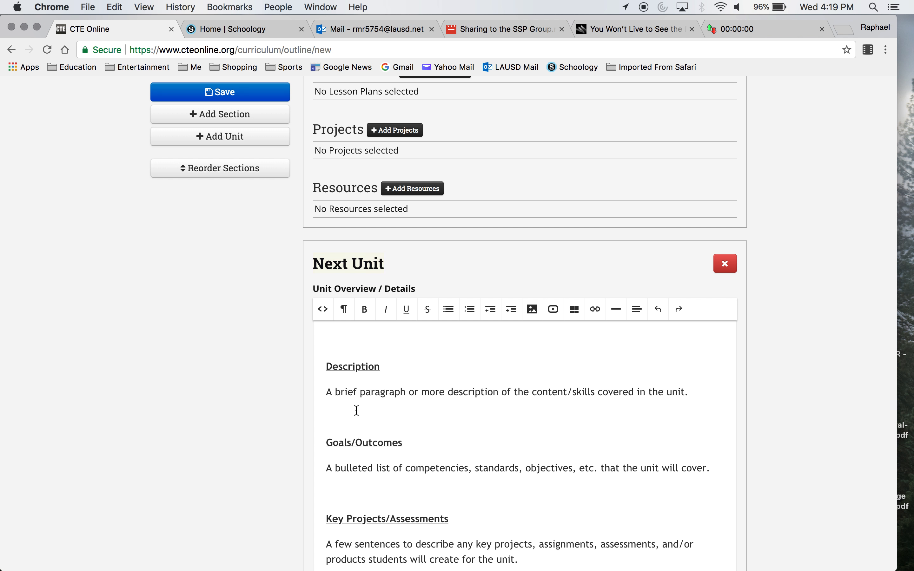
Step: Save the outline and finish editing it
{"action": "scroll", "coordinate": [296, 430], "scroll_direction": "down", "scroll_amount": 7}
{"action": "scroll", "coordinate": [275, 434], "scroll_direction": "down", "scroll_amount": 6}
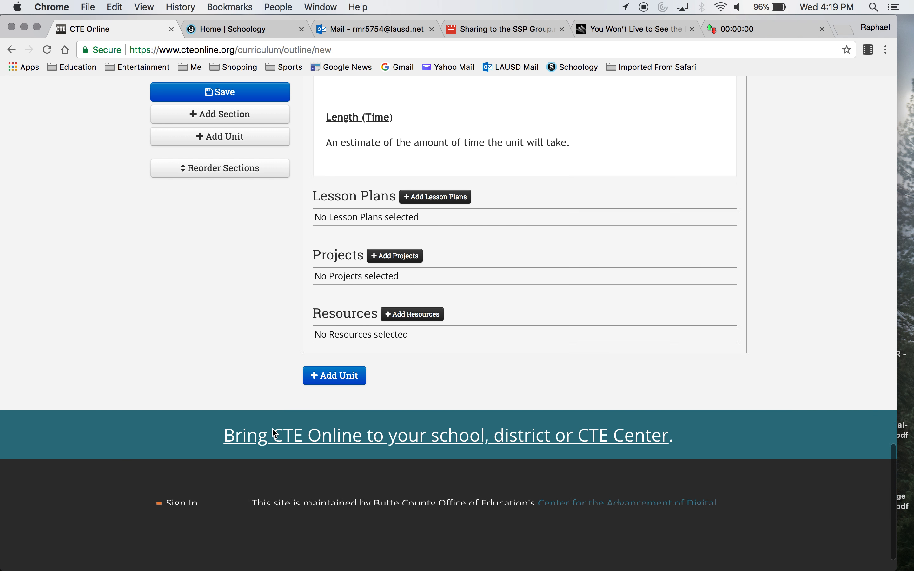
{"action": "scroll", "coordinate": [275, 434], "scroll_direction": "up", "scroll_amount": 20}
{"action": "scroll", "coordinate": [274, 432], "scroll_direction": "up", "scroll_amount": 5}
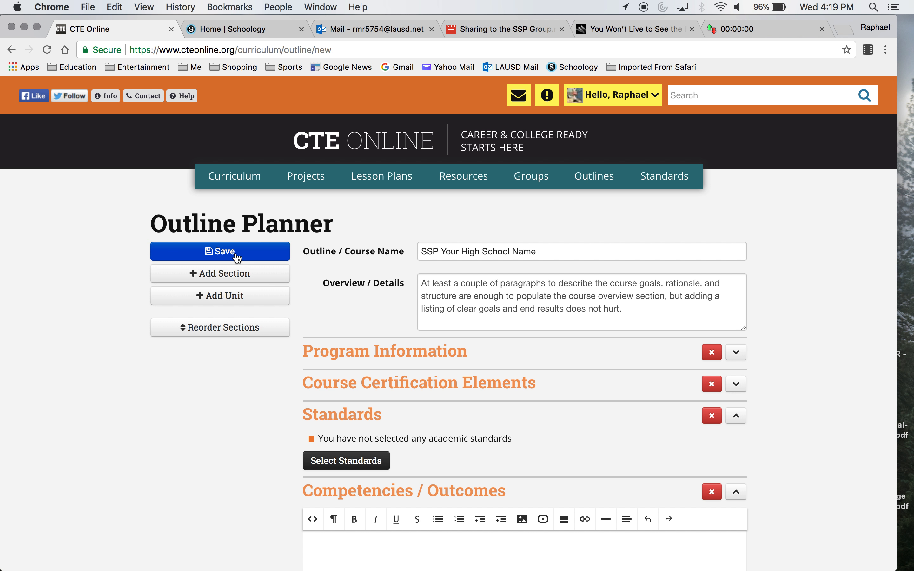
{"action": "left_click", "coordinate": [238, 257]}
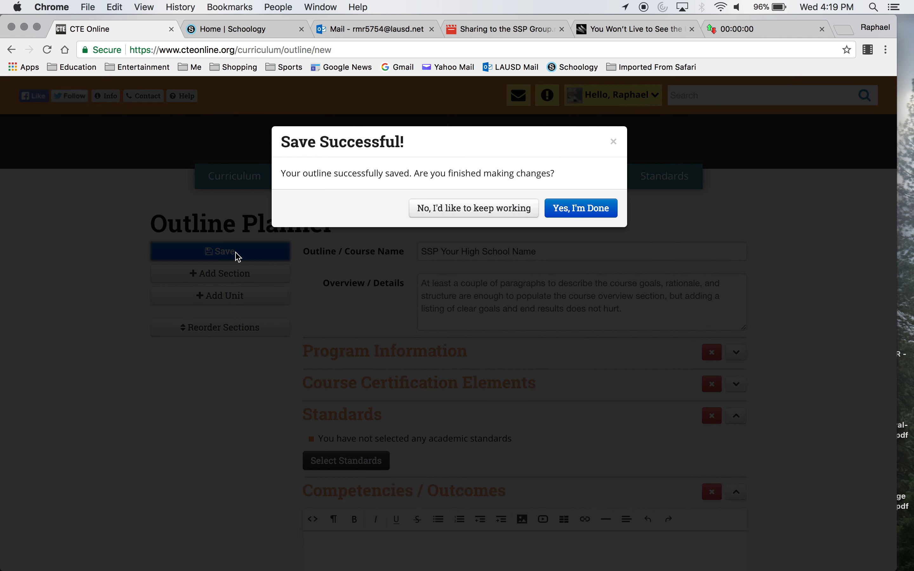
{"action": "left_click", "coordinate": [565, 211]}
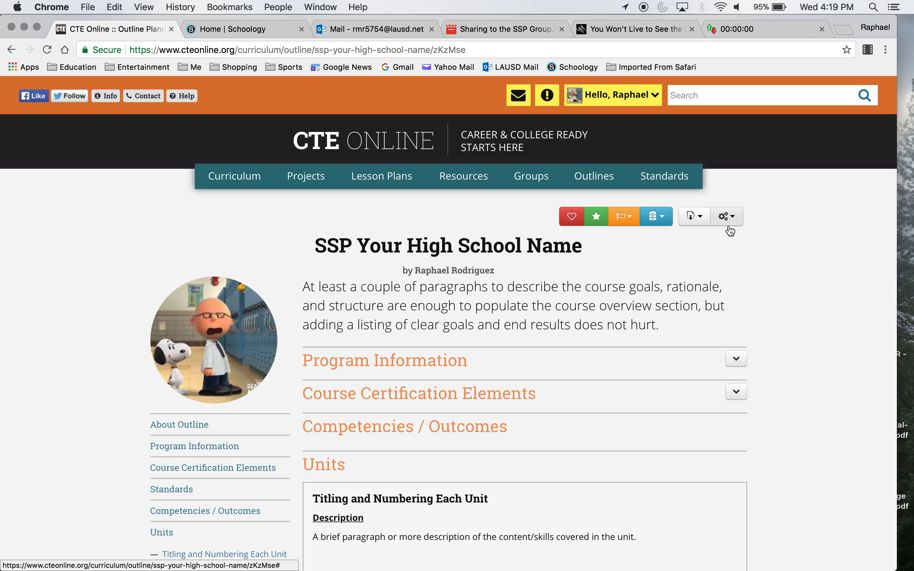
Step: Share the outline with the Specialized Secondary Programs (SSP) group from My Groups, giving all members View permission, and save the sharing options
{"action": "left_click", "coordinate": [735, 226]}
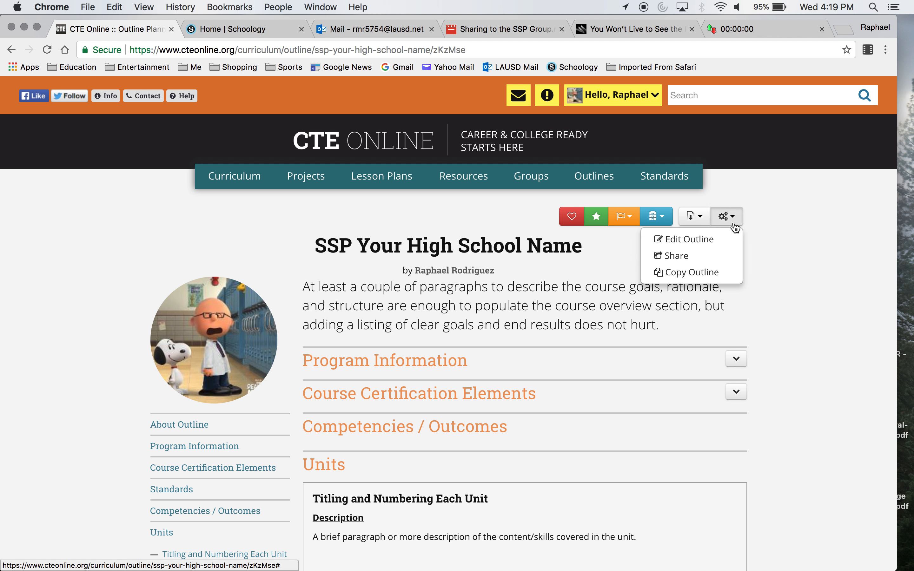
{"action": "left_click", "coordinate": [707, 257]}
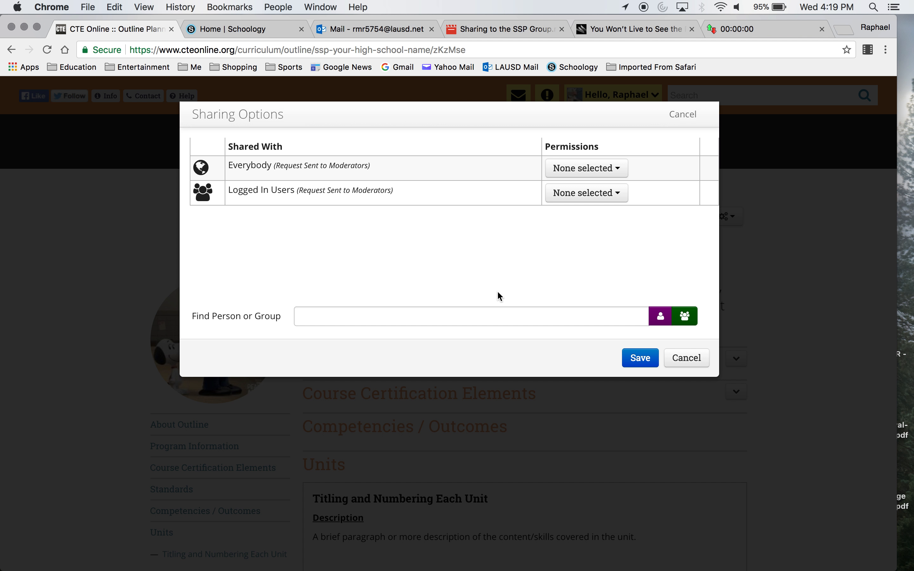
{"action": "left_click", "coordinate": [687, 317]}
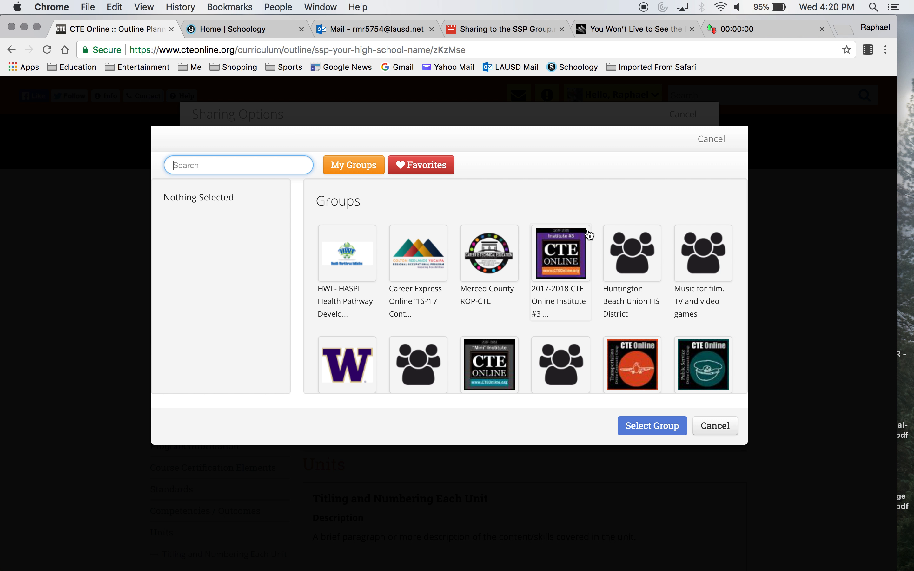
{"action": "left_click", "coordinate": [362, 167]}
{"action": "left_click", "coordinate": [361, 168]}
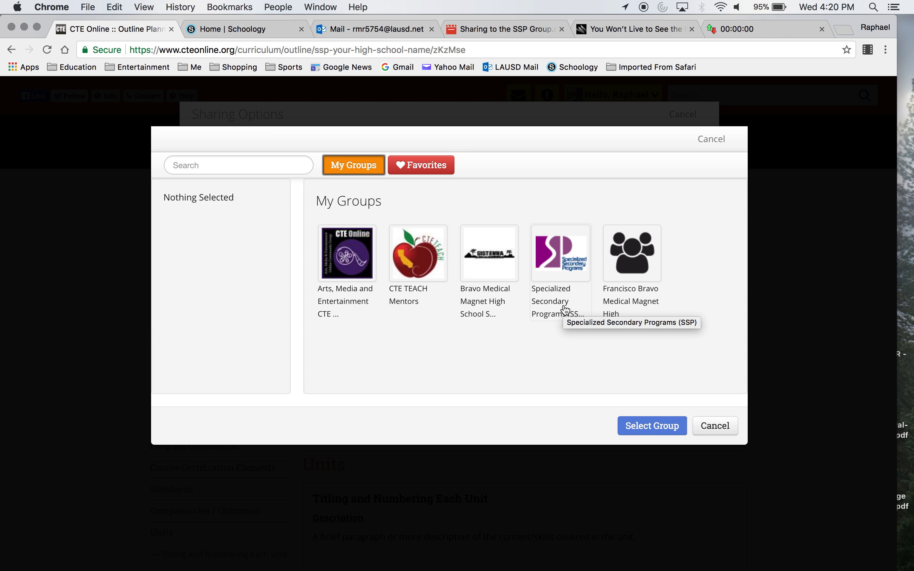
{"action": "left_click", "coordinate": [566, 311]}
{"action": "left_click", "coordinate": [634, 427]}
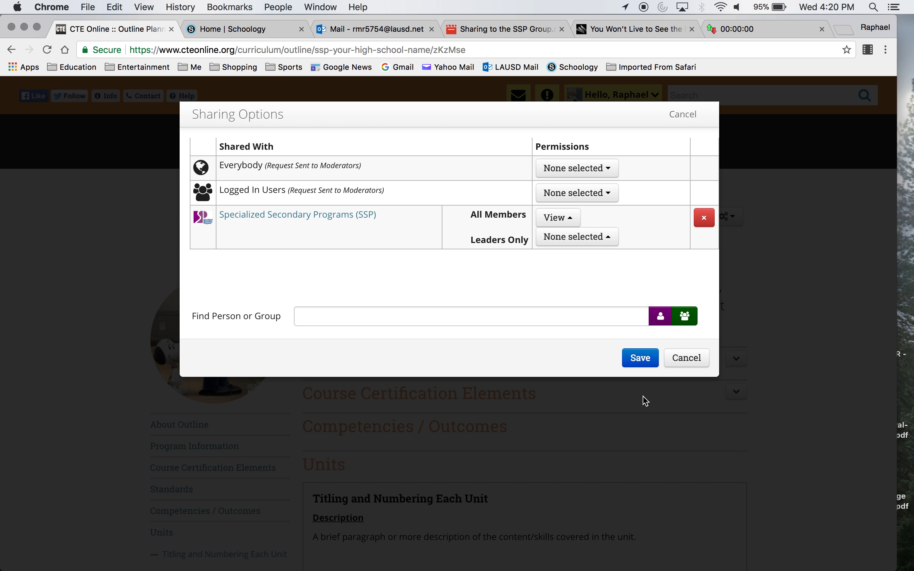
{"action": "left_click", "coordinate": [650, 359]}
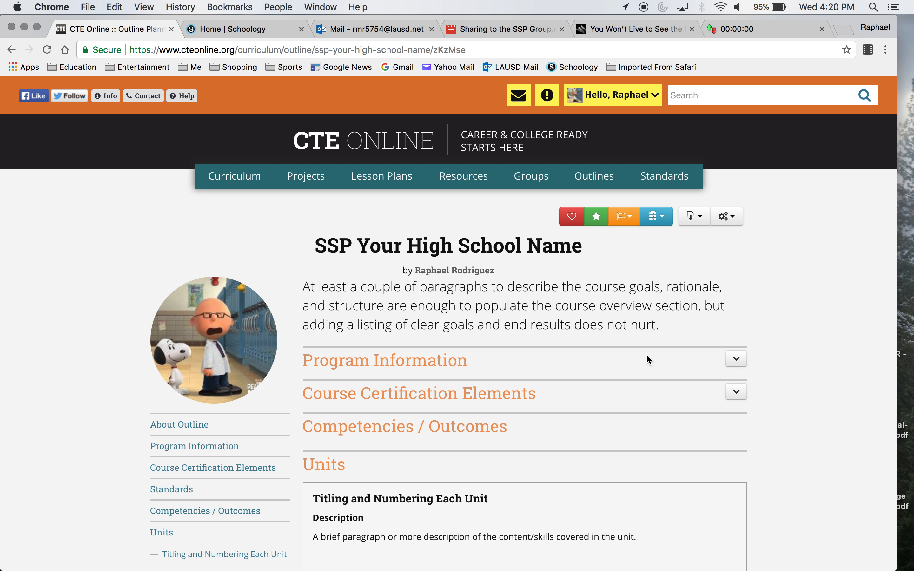
Step: Review the saved outline page, including both units, and return to its beginning
{"action": "scroll", "coordinate": [647, 359], "scroll_direction": "down", "scroll_amount": 15}
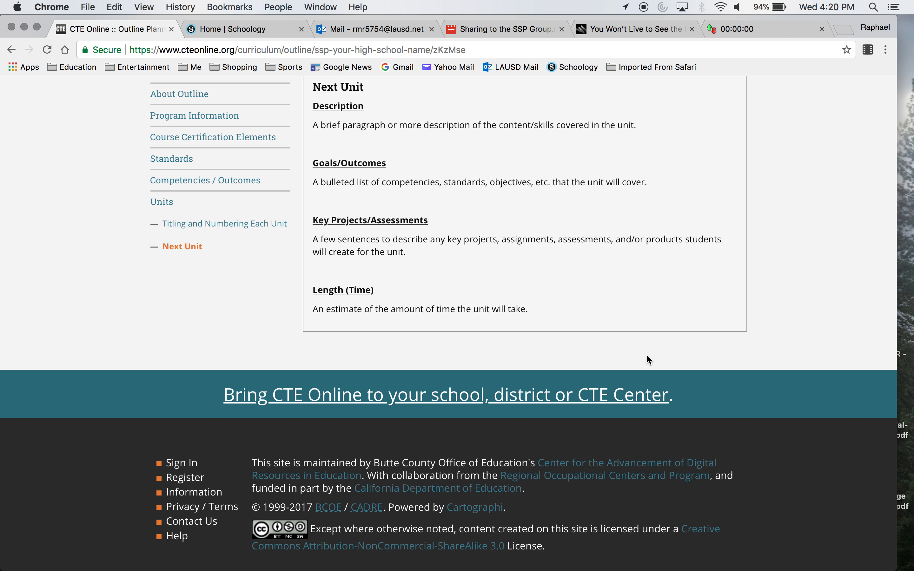
{"action": "scroll", "coordinate": [649, 360], "scroll_direction": "up", "scroll_amount": 15}
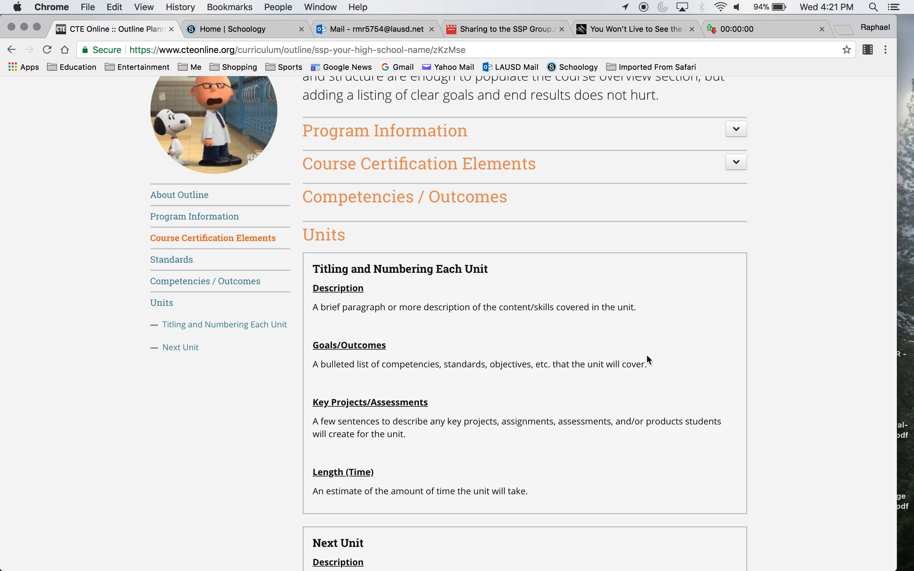
{"action": "scroll", "coordinate": [649, 361], "scroll_direction": "up", "scroll_amount": 5}
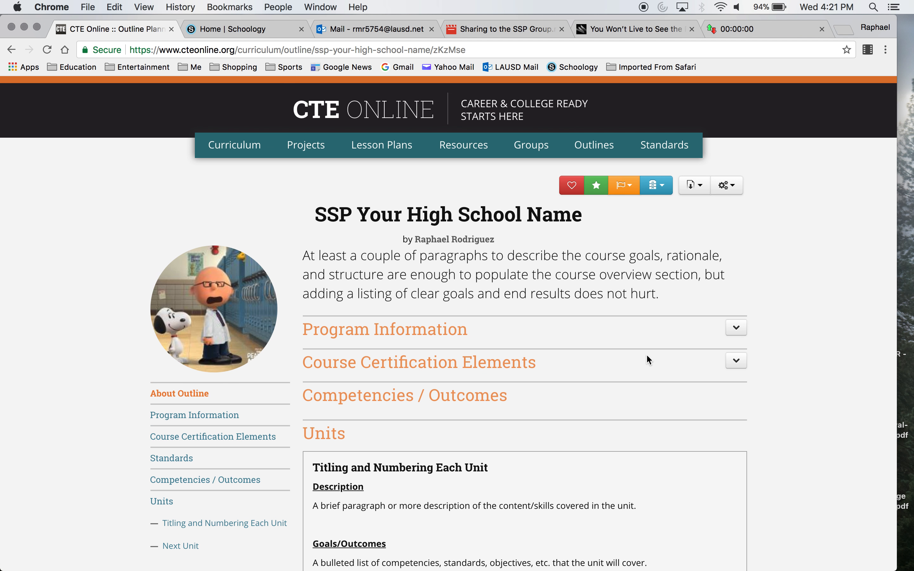